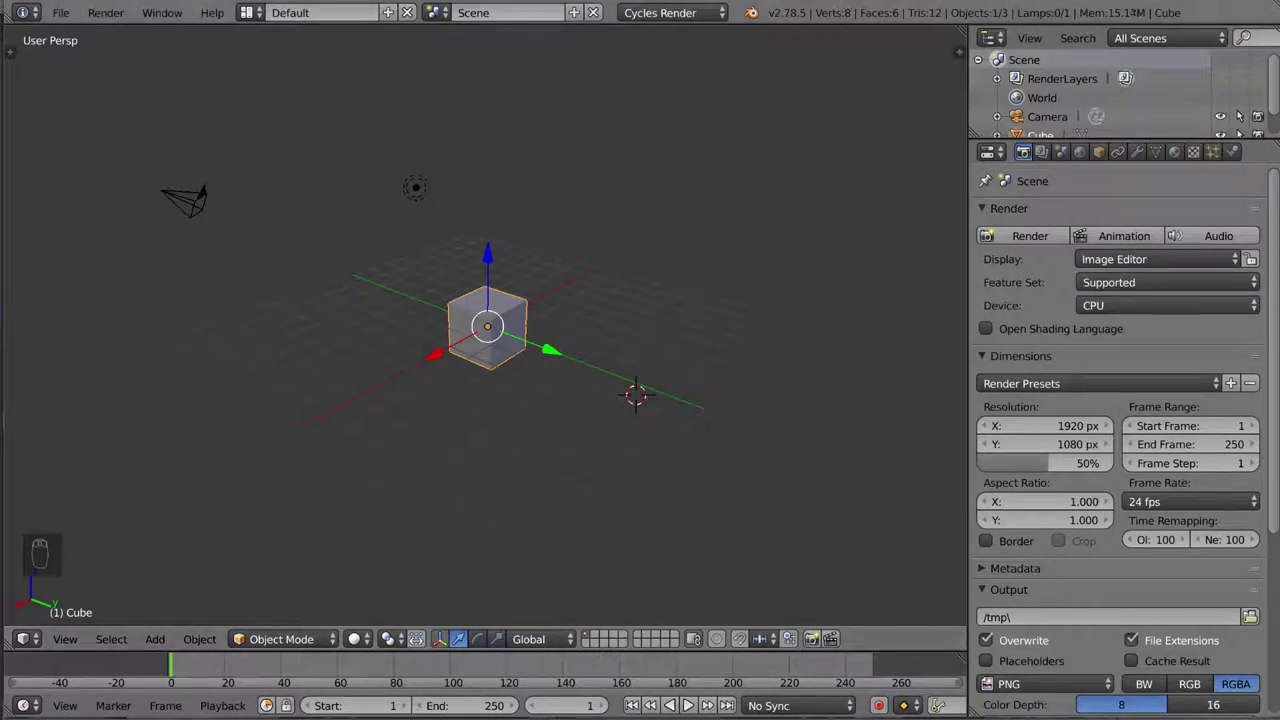
Enter Edit Mode on the default cube and face one of its sides.
scroll(576, 386, up, 5)
key(Tab)
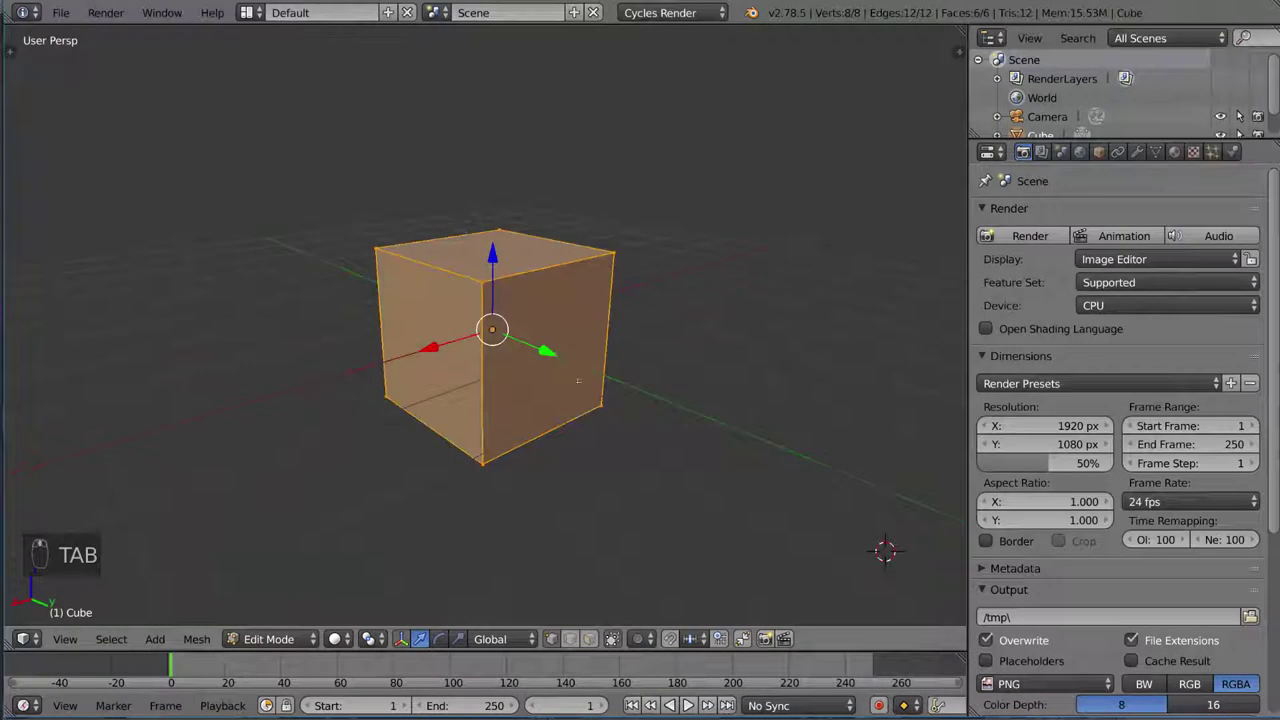
middle_drag(576, 386, 520, 382)
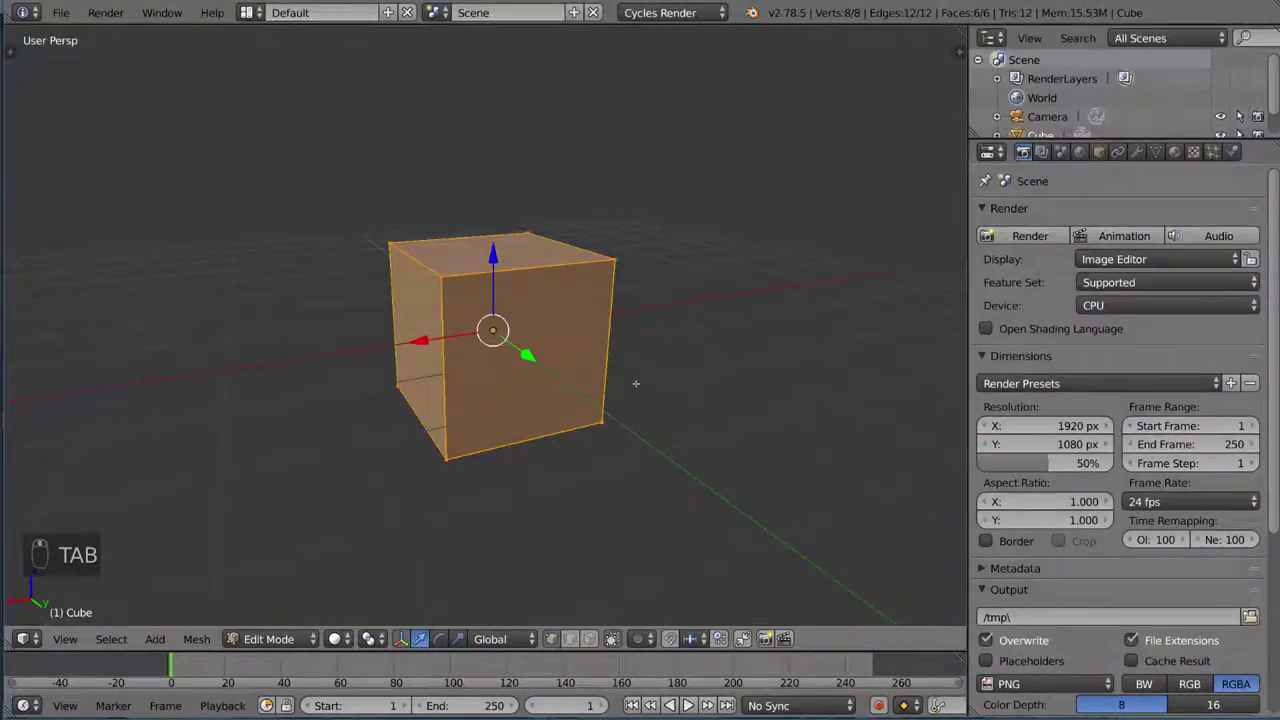
middle_drag(593, 355, 569, 180)
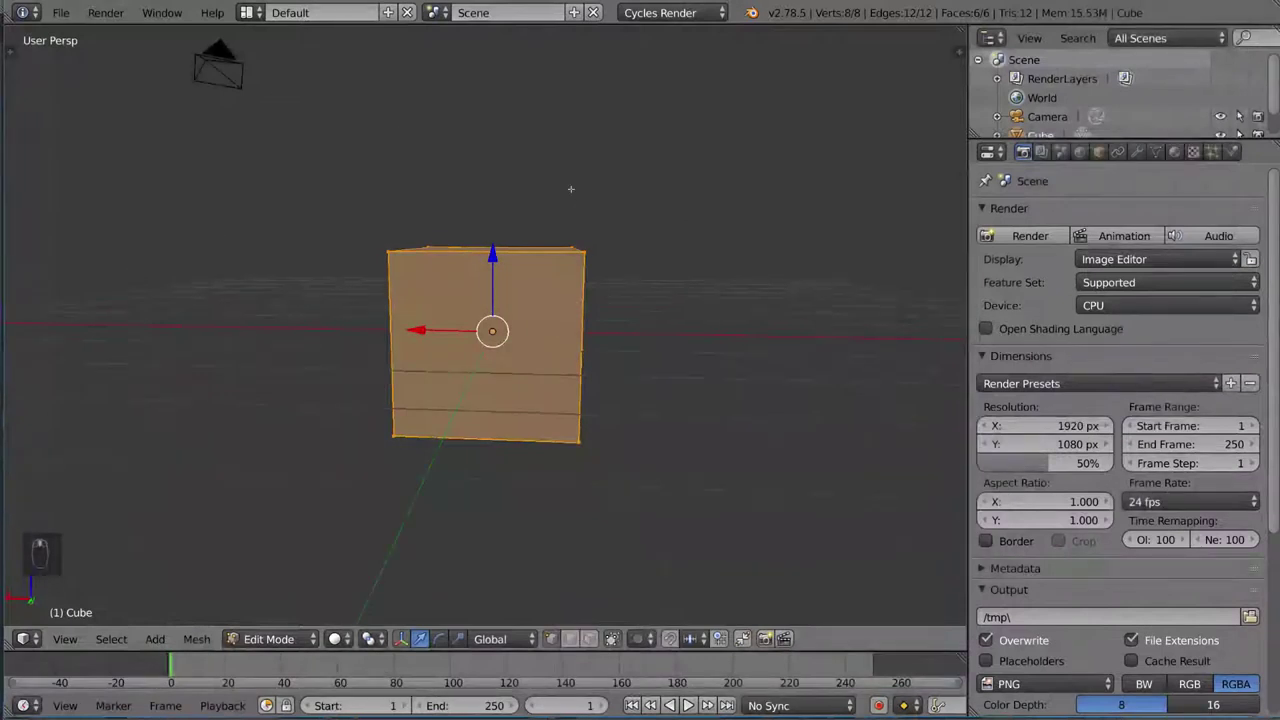
Knife four separate diagonal cuts across the cube's front face, continuing two of them over the top face.
key(k)
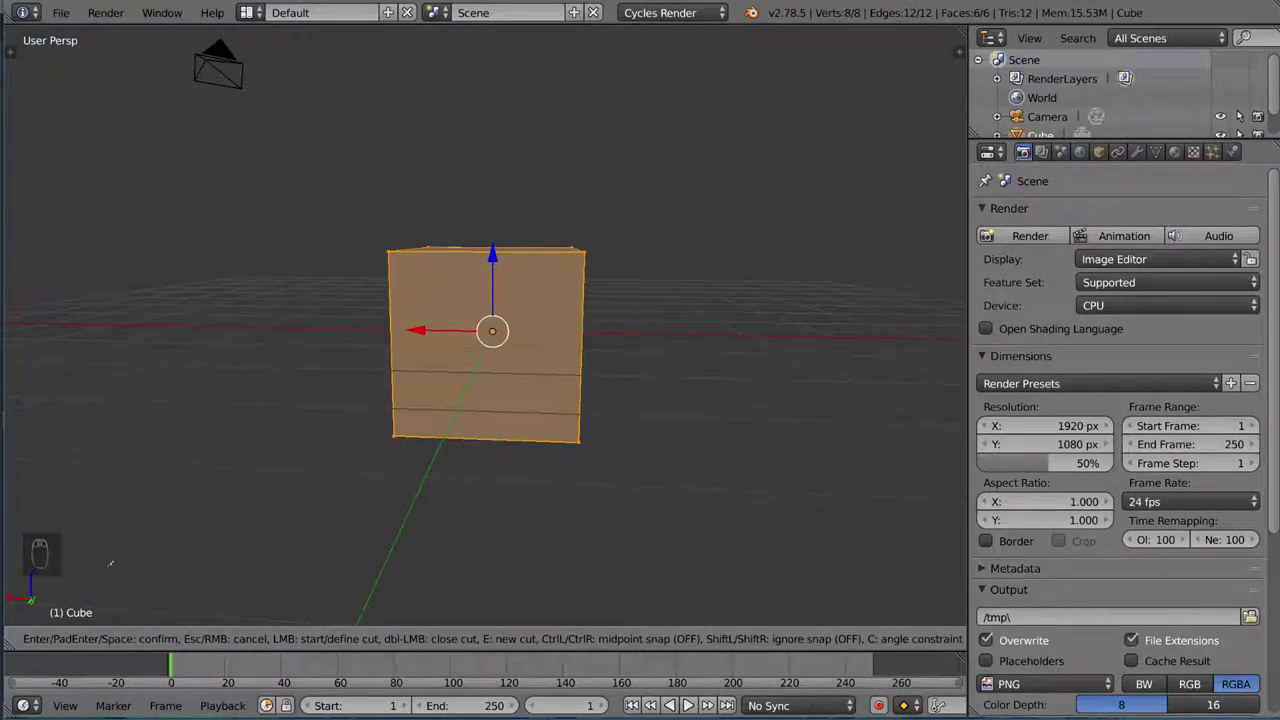
middle_drag(634, 391, 646, 349)
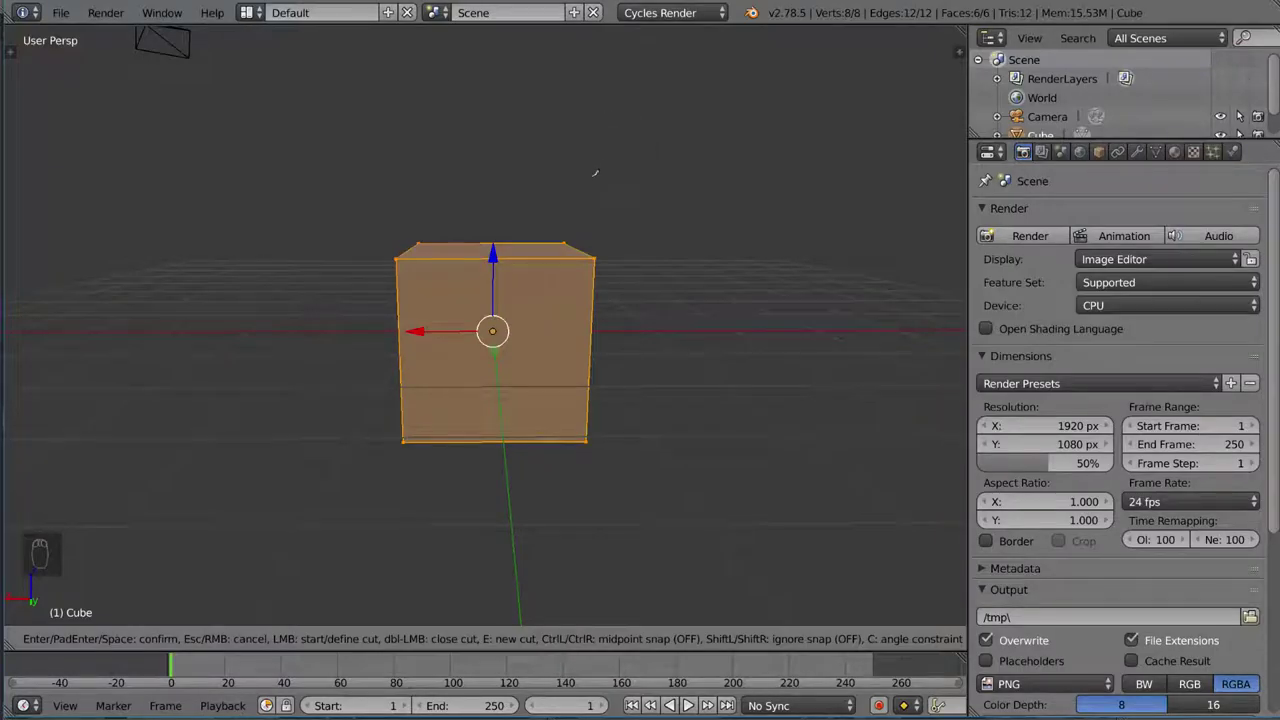
click(535, 182)
click(397, 380)
click(385, 441)
click(675, 220)
click(487, 508)
click(542, 161)
key(Return)
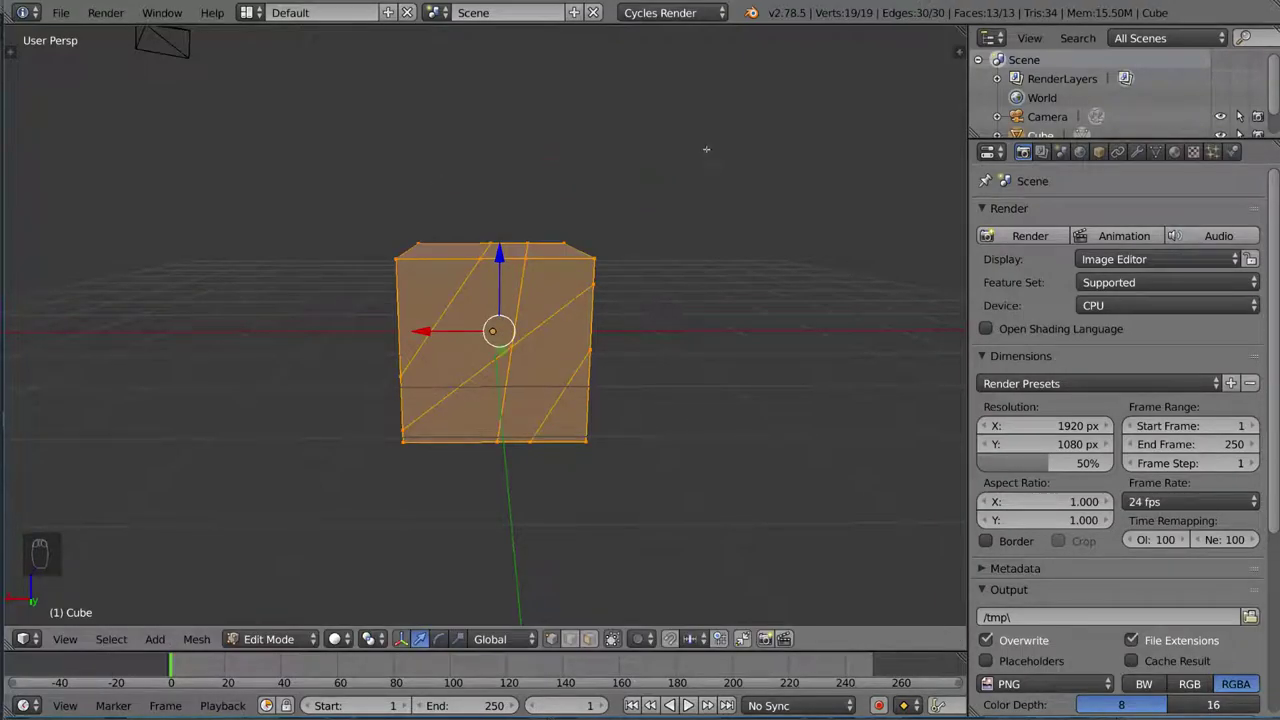
Try moving individual cut vertices along the front face's upper and side edges, cancelling each move.
middle_drag(654, 410, 608, 376)
right_click(481, 307)
scroll(481, 307, up, 2)
key(g)
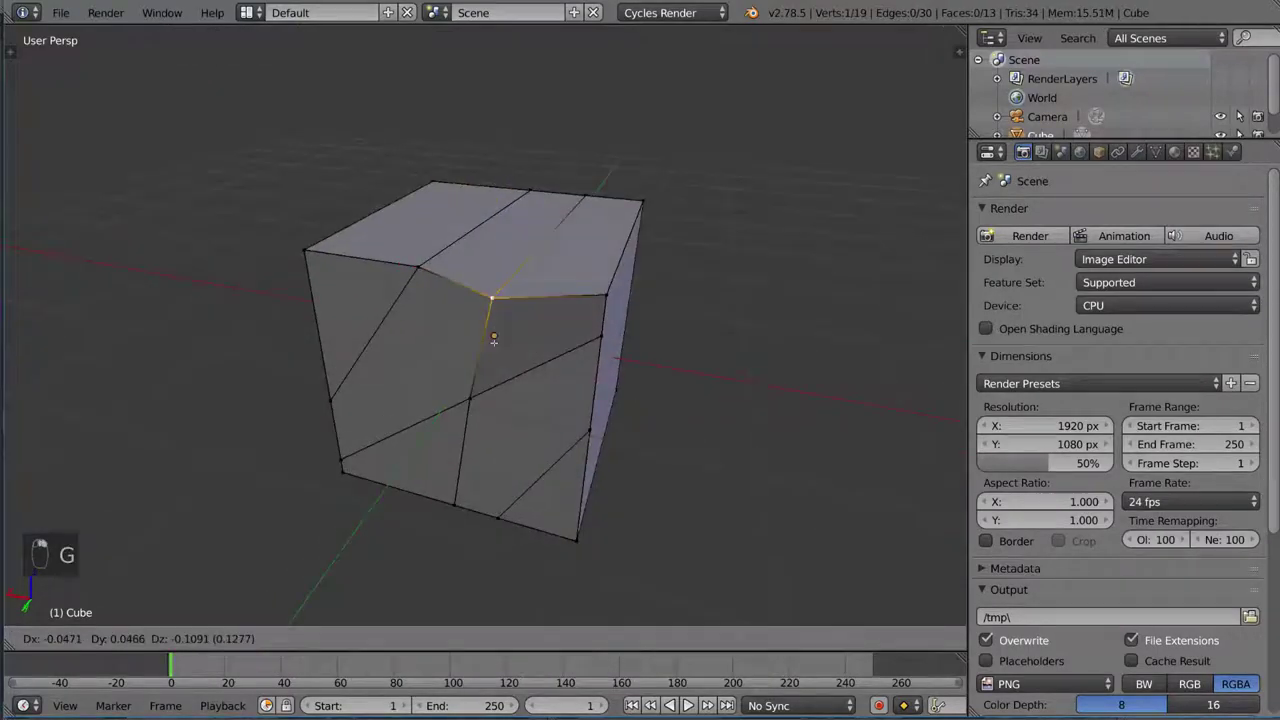
right_click(534, 335)
right_click(595, 338)
key(g)
right_click(534, 388)
right_click(582, 197)
key(g)
right_click(505, 298)
right_click(427, 287)
key(g)
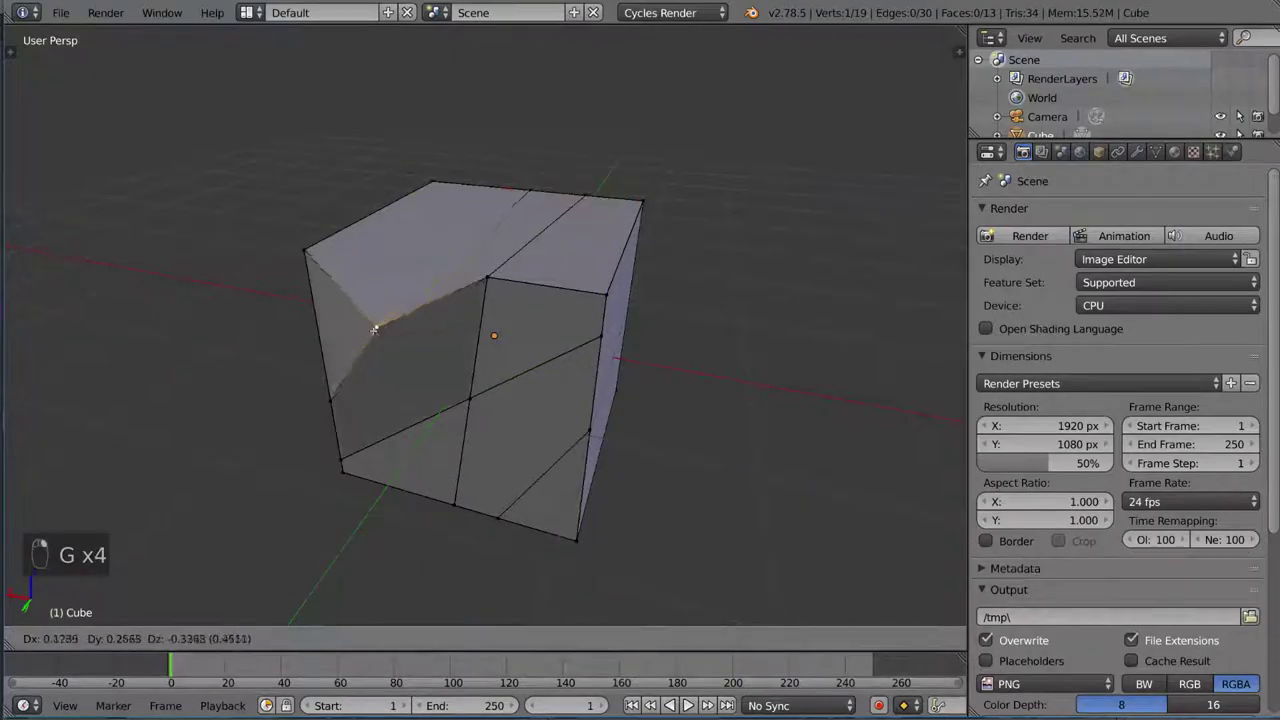
right_click(420, 270)
Show the cube in wireframe, viewed from the front.
middle_drag(428, 282, 564, 252)
scroll(463, 262, up, 1)
scroll(500, 307, down, 1)
scroll(564, 252, down, 1)
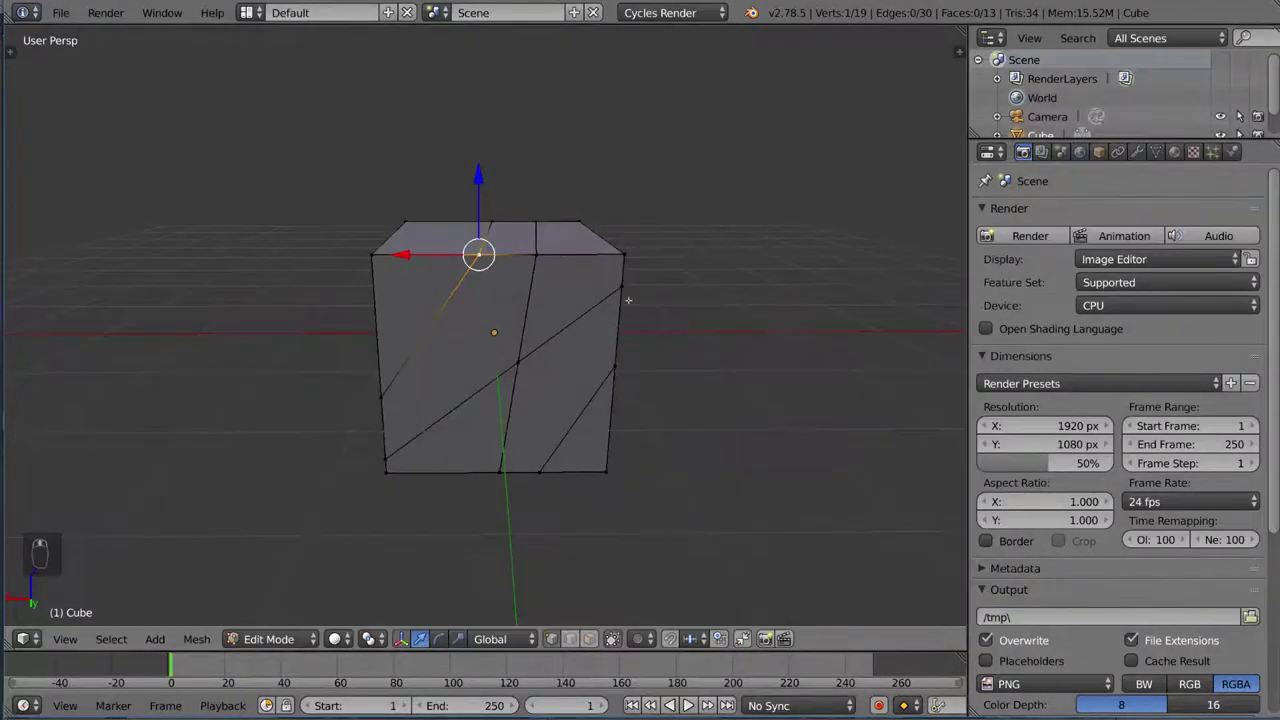
mouse_move(622, 302)
middle_down()
mouse_move(432, 295)
mouse_move(471, 329)
mouse_move(634, 277)
mouse_move(631, 239)
mouse_move(566, 217)
mouse_move(622, 319)
mouse_move(603, 311)
middle_up()
key(z)
key(k)
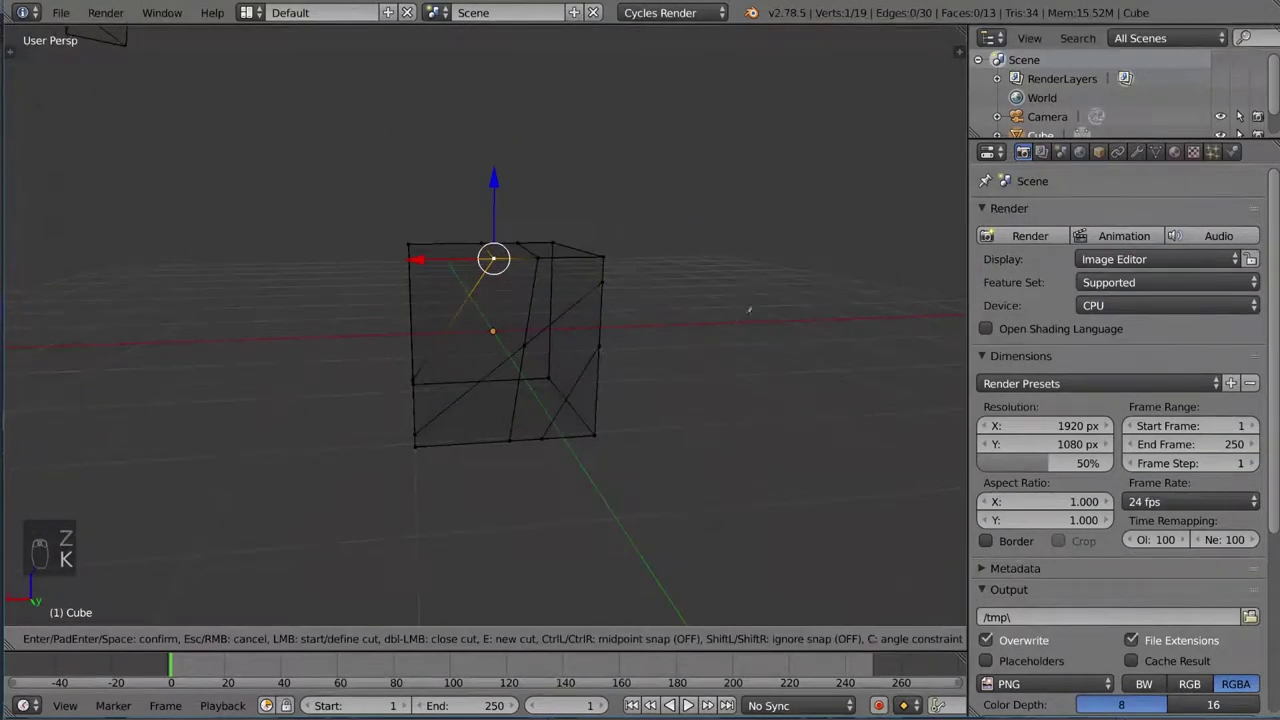
click(351, 320)
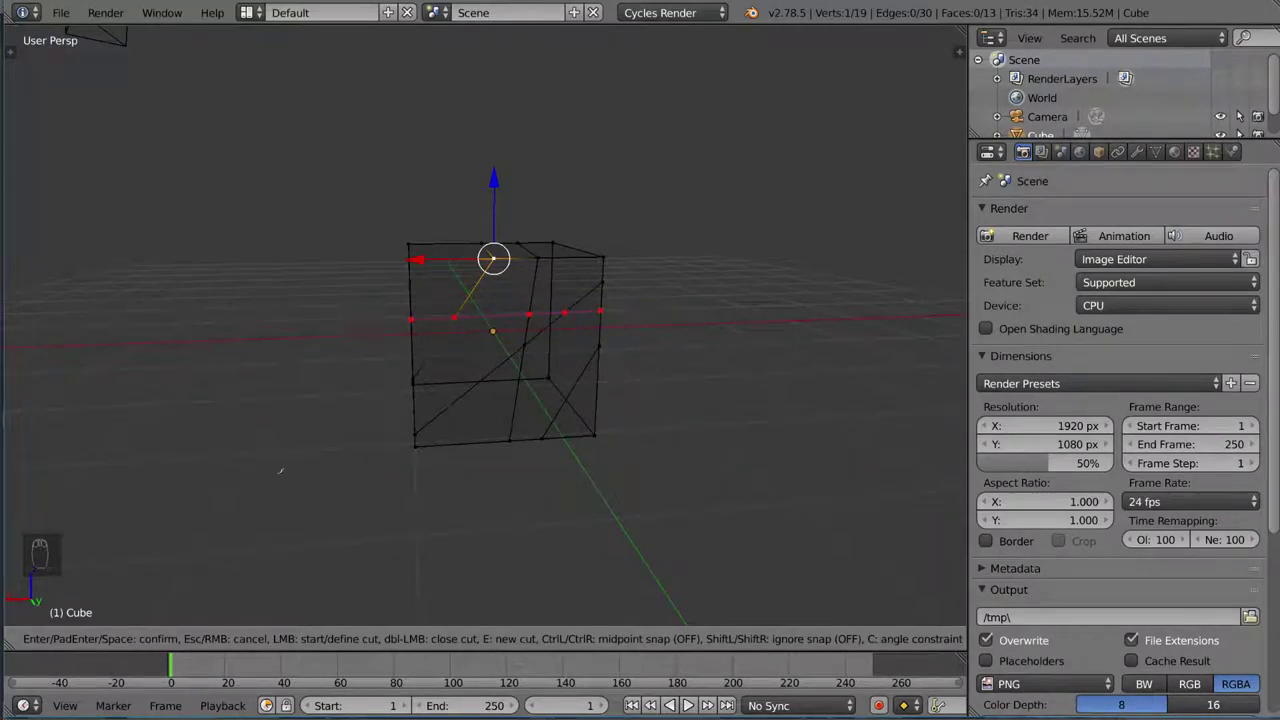
key(Escape)
Knife a nearly horizontal straight cut across the upper half of the wireframe cube, spanning its full width.
middle_drag(703, 340, 716, 330)
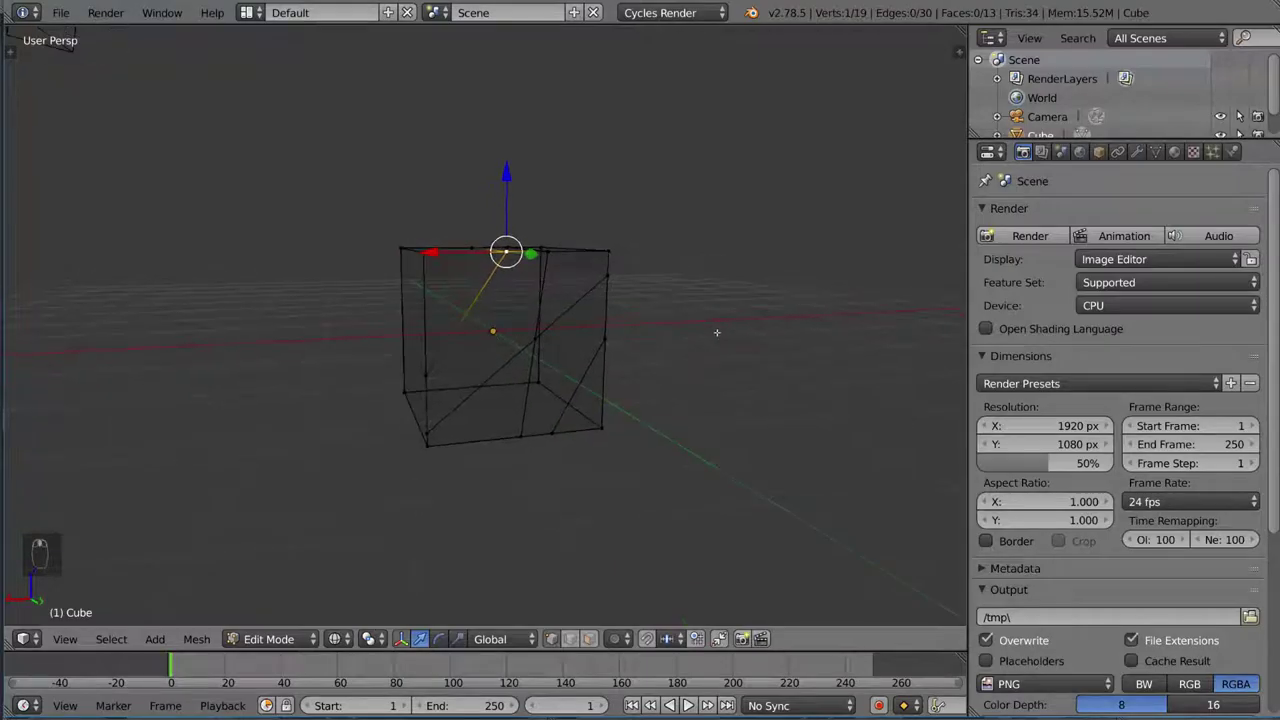
key(k)
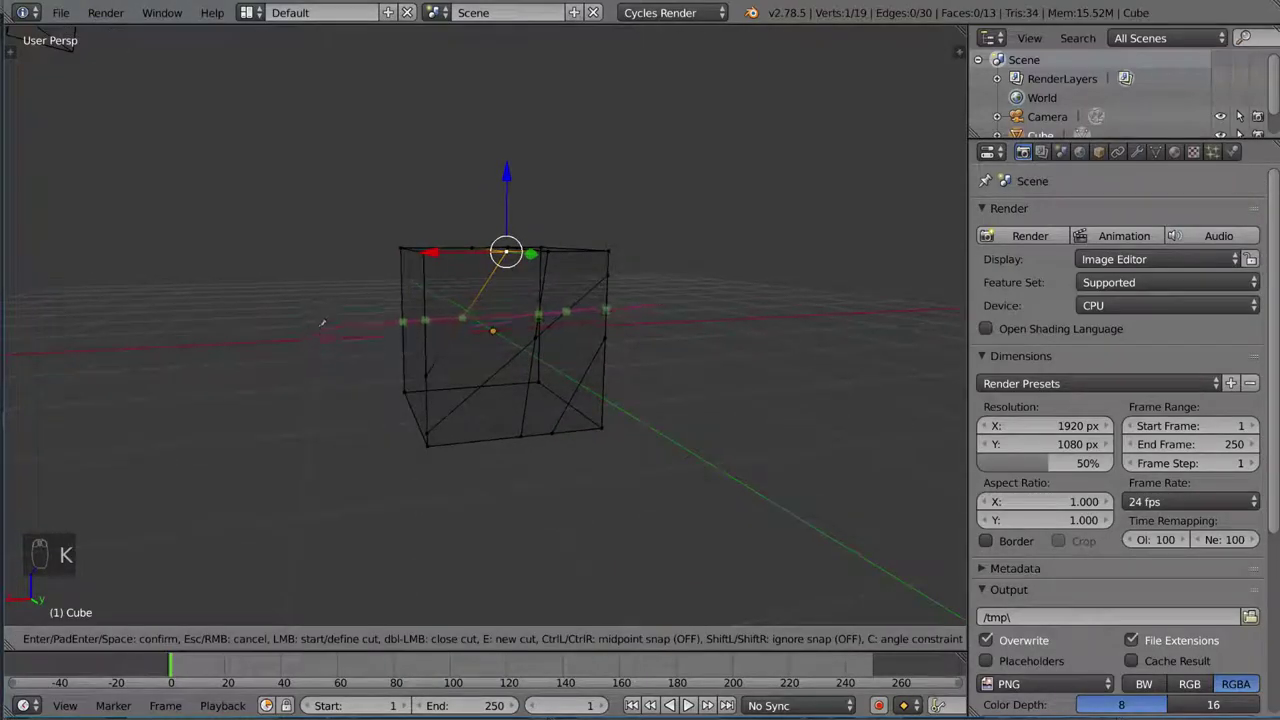
click(333, 325)
key(Return)
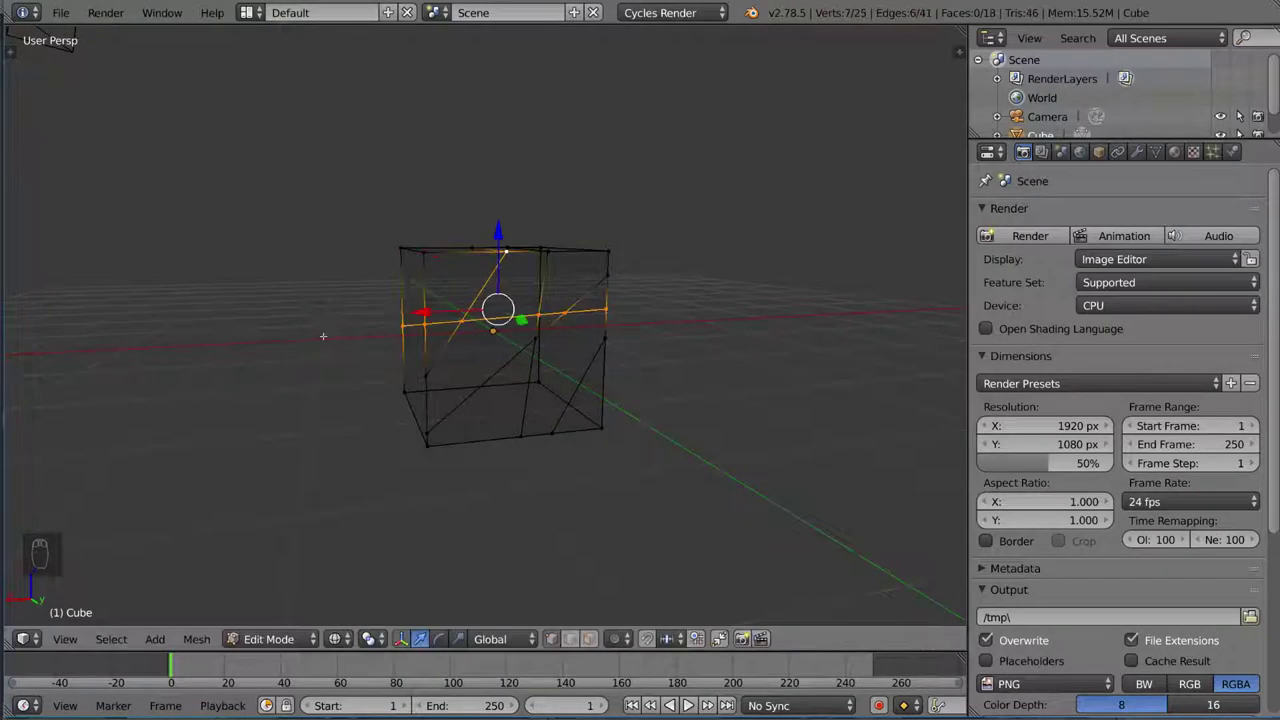
Return the cube to solid shading and knife a sloping cut across two adjacent uncut sides.
mouse_move(418, 352)
middle_down()
mouse_move(680, 354)
mouse_move(654, 380)
mouse_move(731, 374)
mouse_move(608, 365)
mouse_move(706, 360)
mouse_move(634, 374)
mouse_move(743, 378)
mouse_move(686, 363)
mouse_move(366, 359)
middle_up()
key(z)
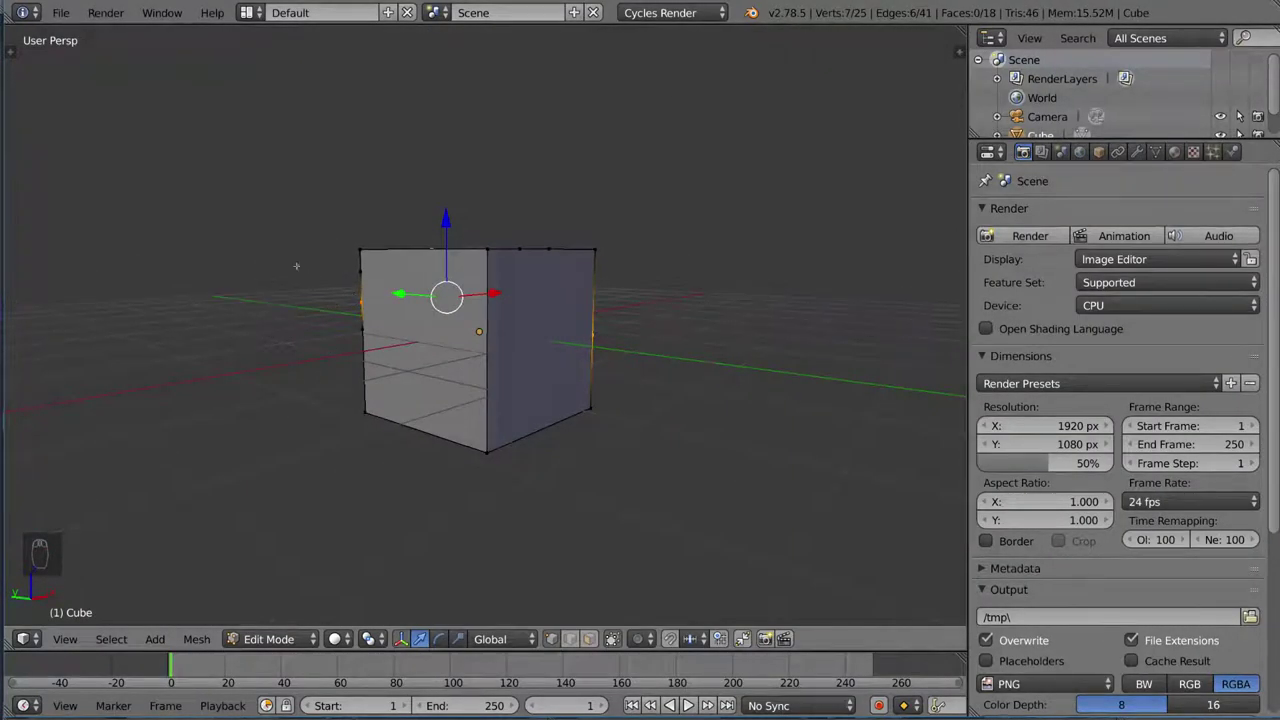
key(a)
key(k)
click(274, 268)
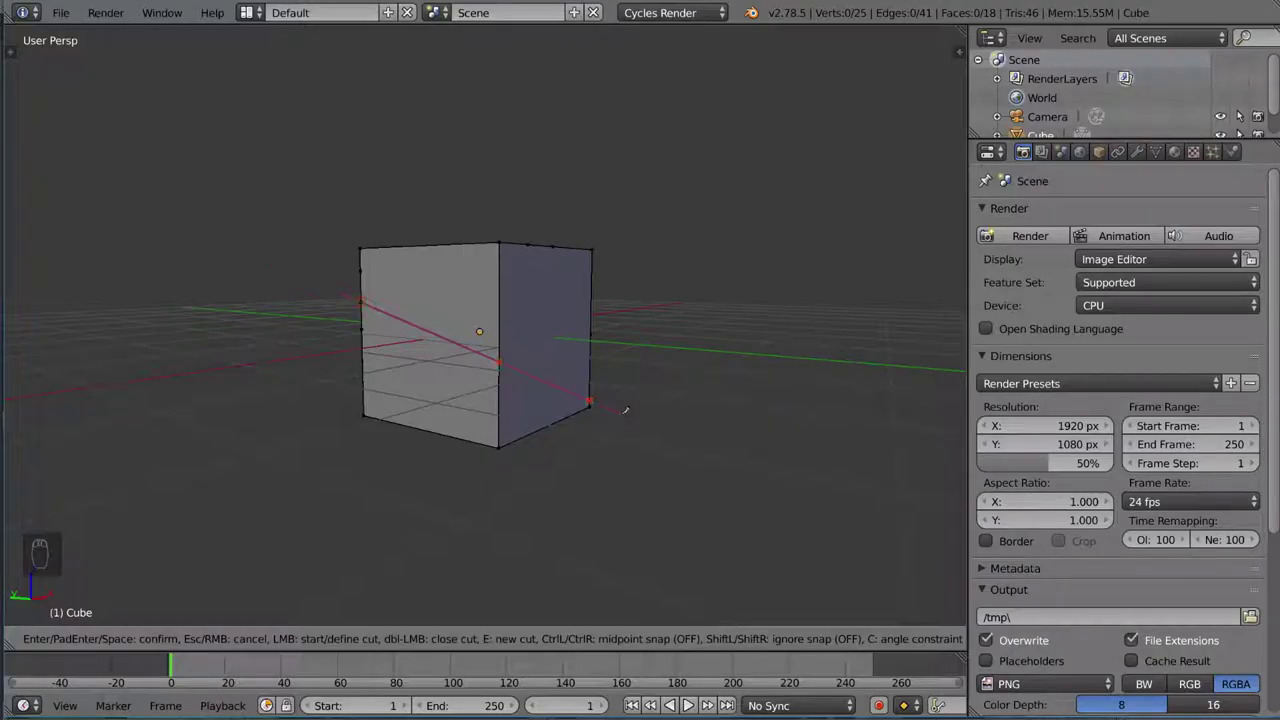
key(Return)
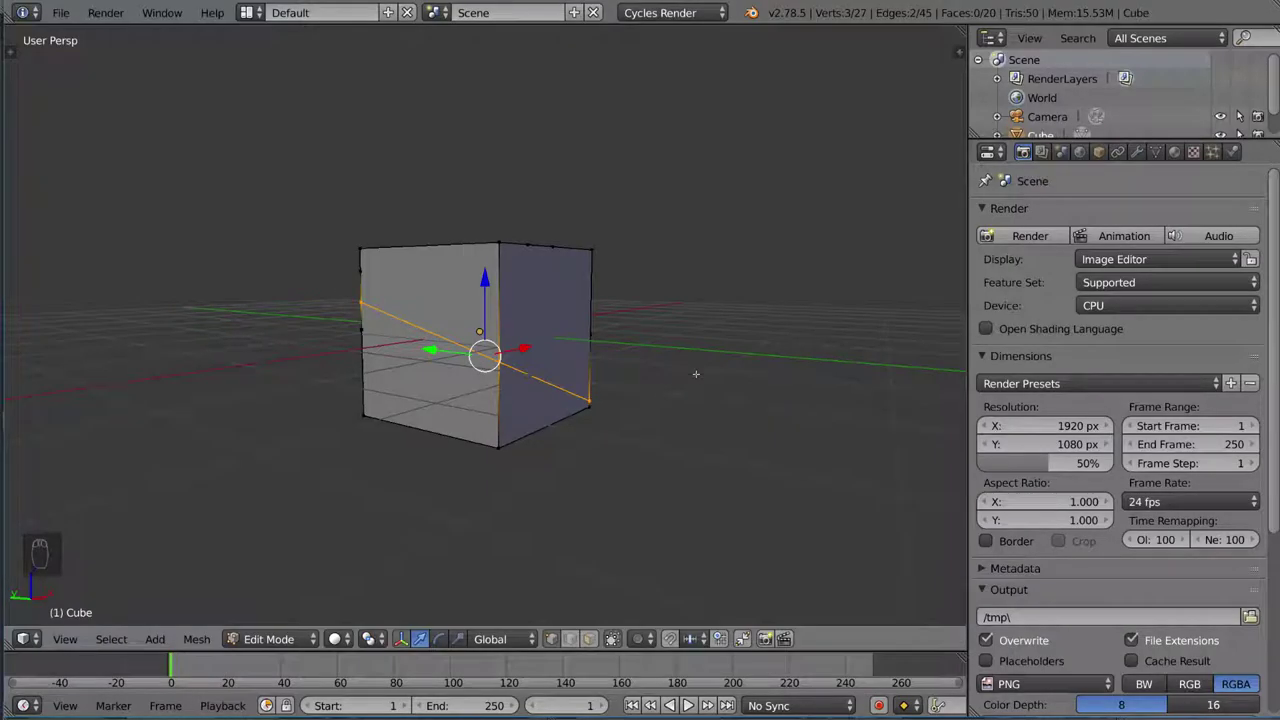
Try moving the vertex where the sloping cut meets the side edge, cancelling each move.
right_click(362, 303)
middle_drag(362, 303, 486, 334)
scroll(467, 306, up, 3)
key(g)
right_click(497, 337)
key(g)
right_click(560, 346)
Knife a cut from the sloping cut's edge vertex across to the adjacent side, then back up over the top edge.
middle_drag(568, 340, 400, 336)
scroll(425, 334, down, 2)
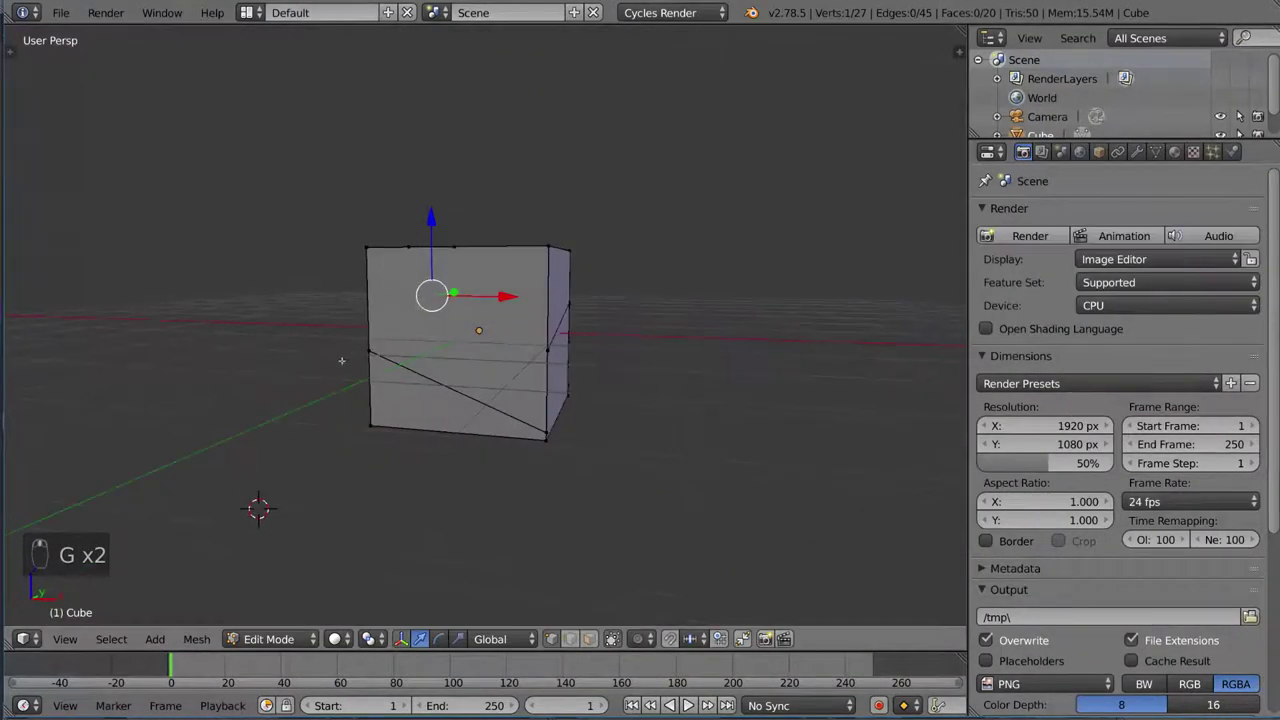
key(k)
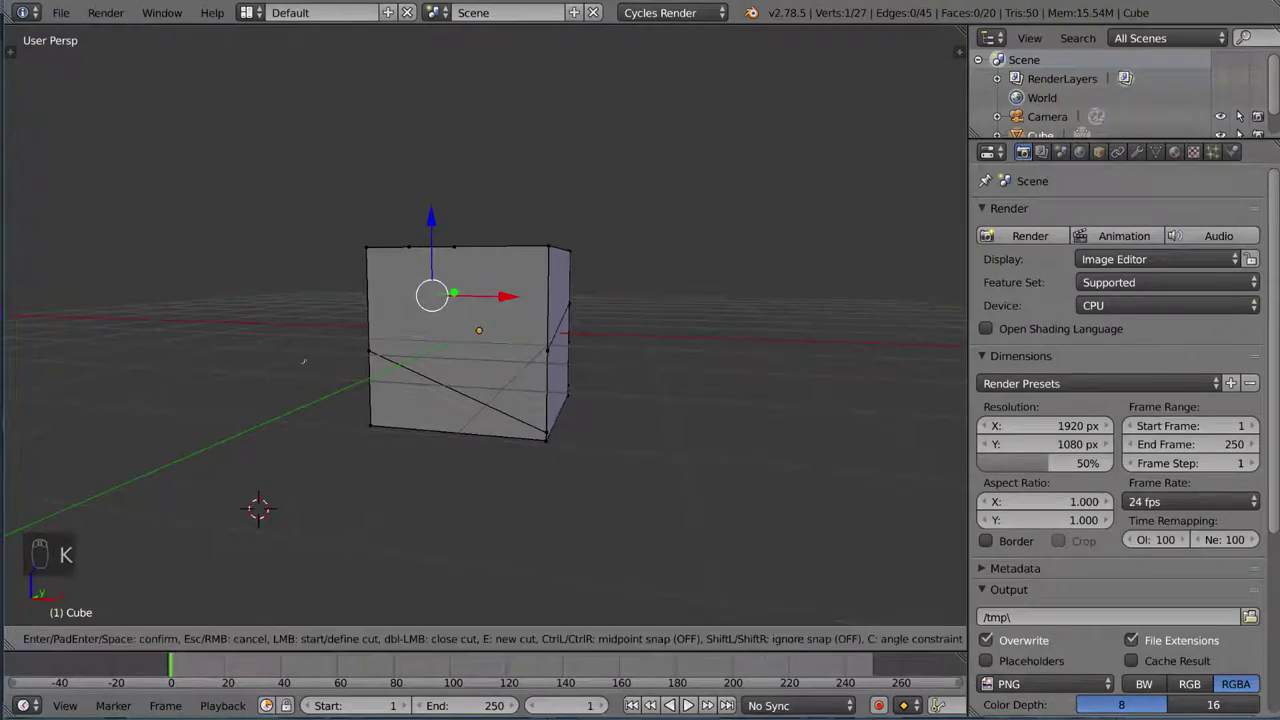
click(370, 352)
click(567, 363)
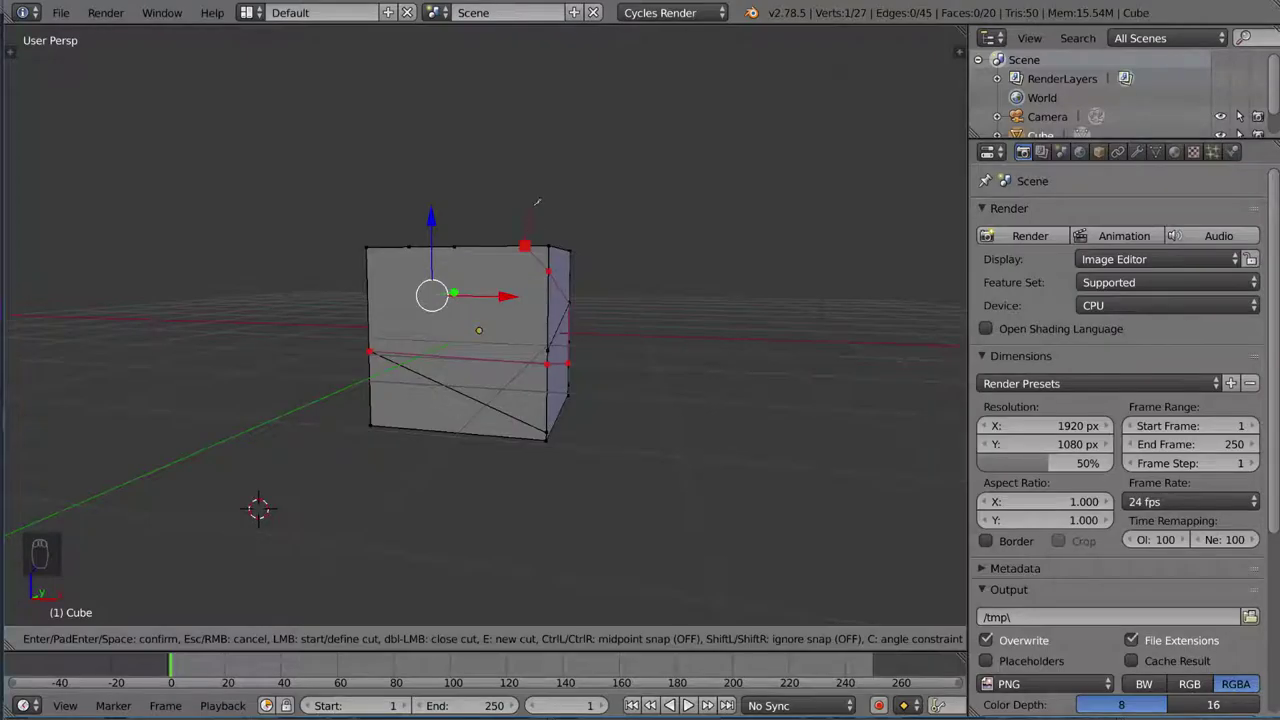
click(537, 203)
key(Return)
Knife angled cuts across the top and front faces, plus an angular closed outline on the front's lower part.
middle_drag(670, 307, 590, 325)
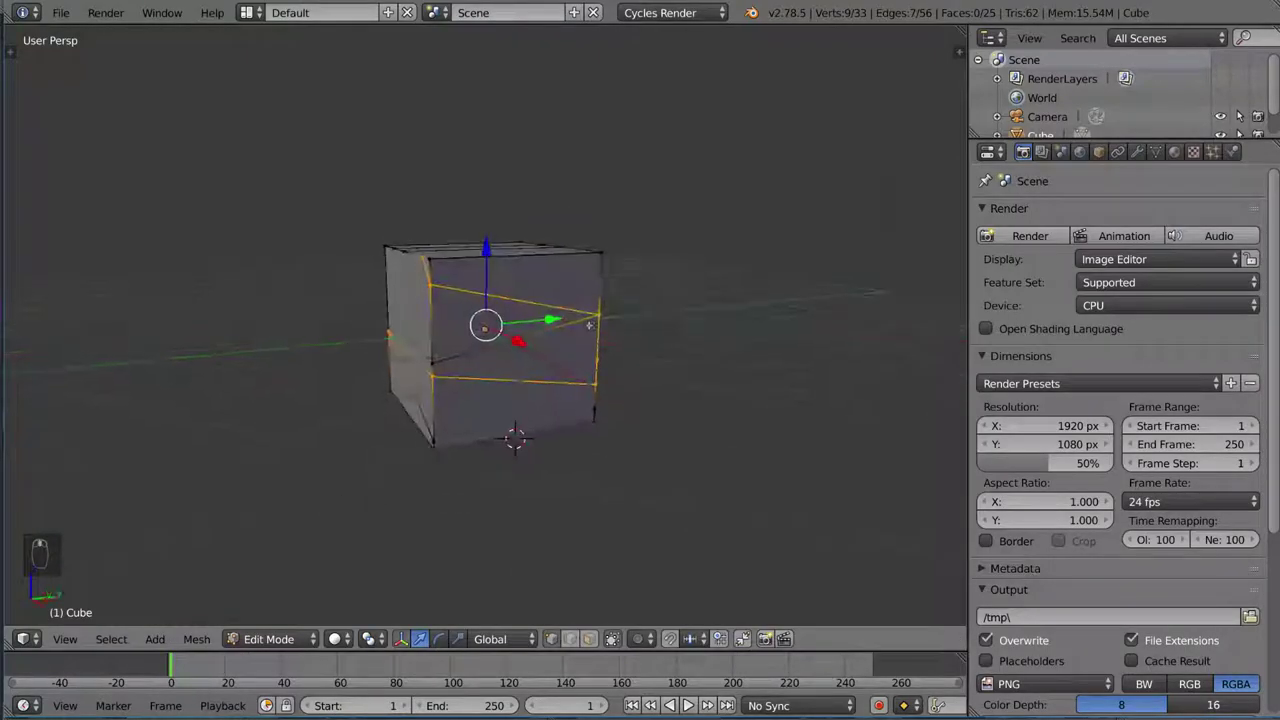
middle_drag(670, 323, 547, 302)
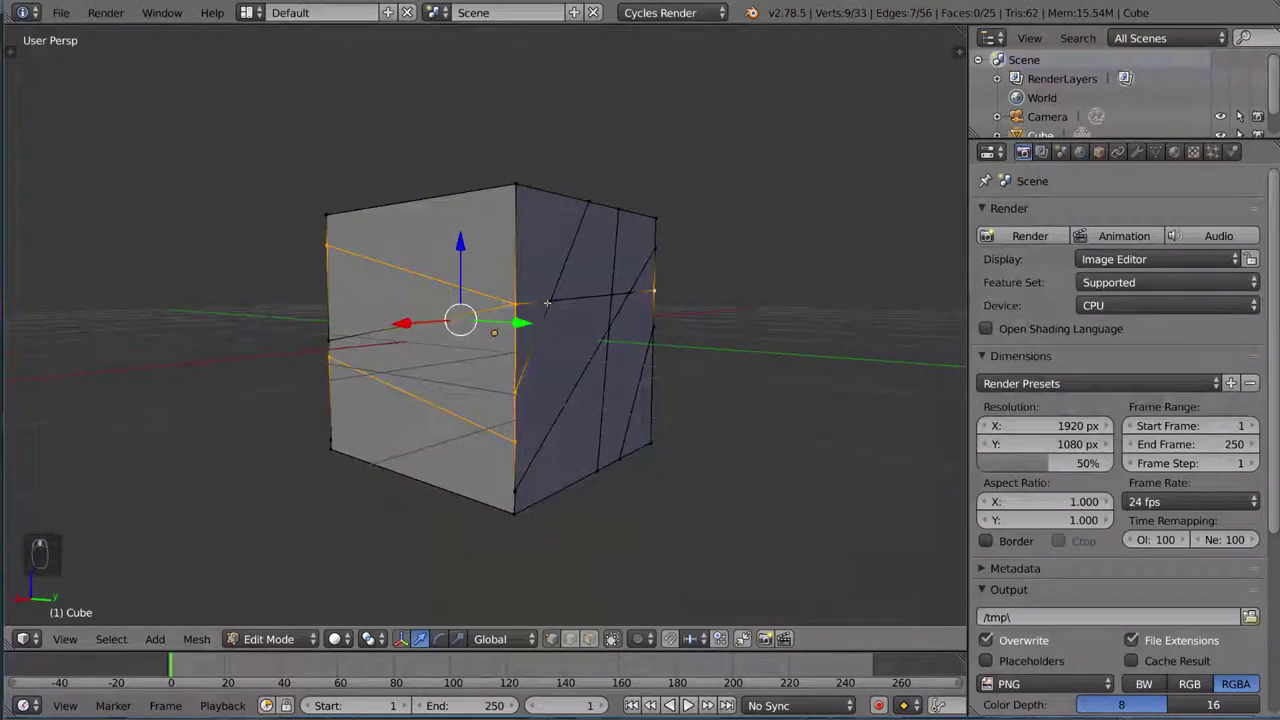
middle_drag(683, 307, 530, 336)
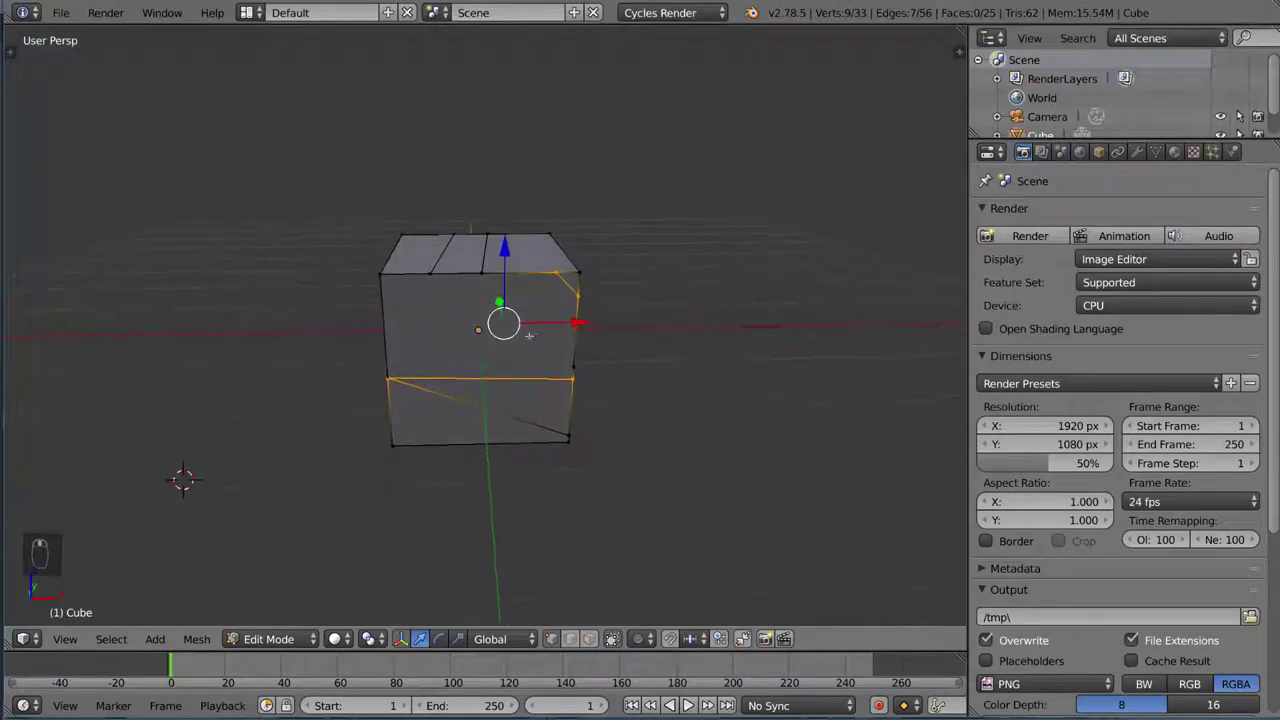
key(k)
click(517, 146)
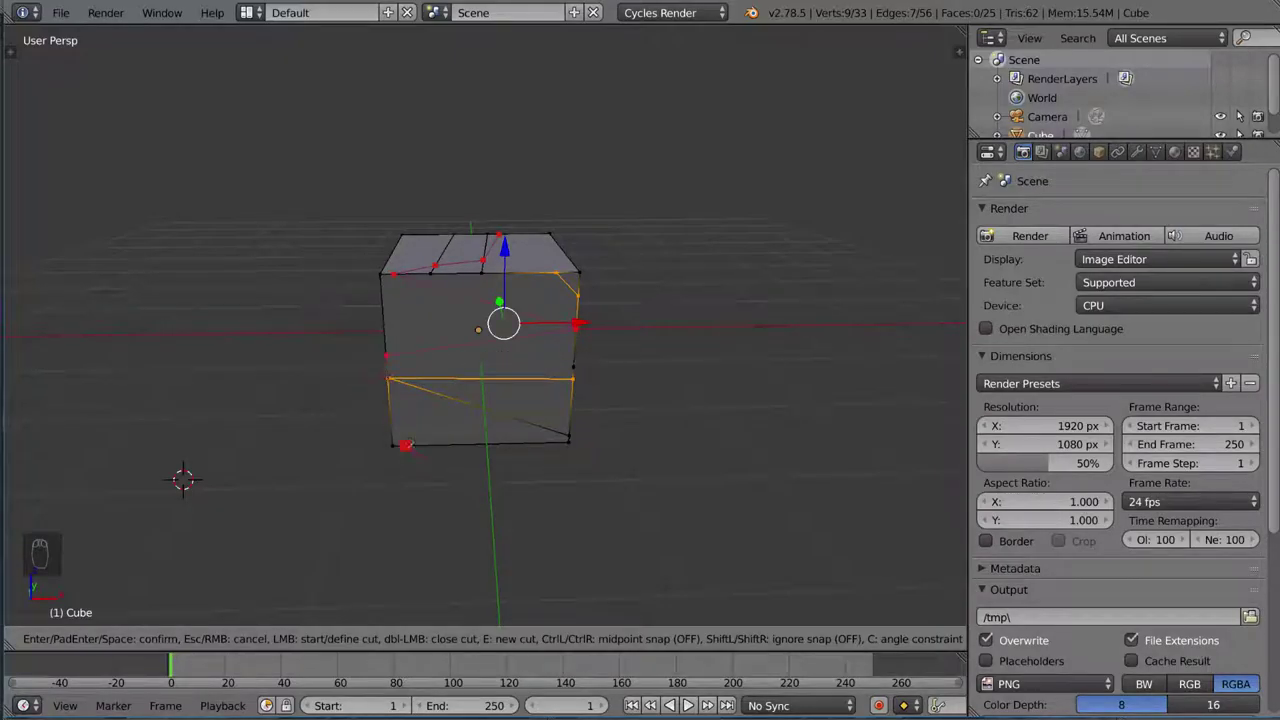
click(532, 380)
key(Return)
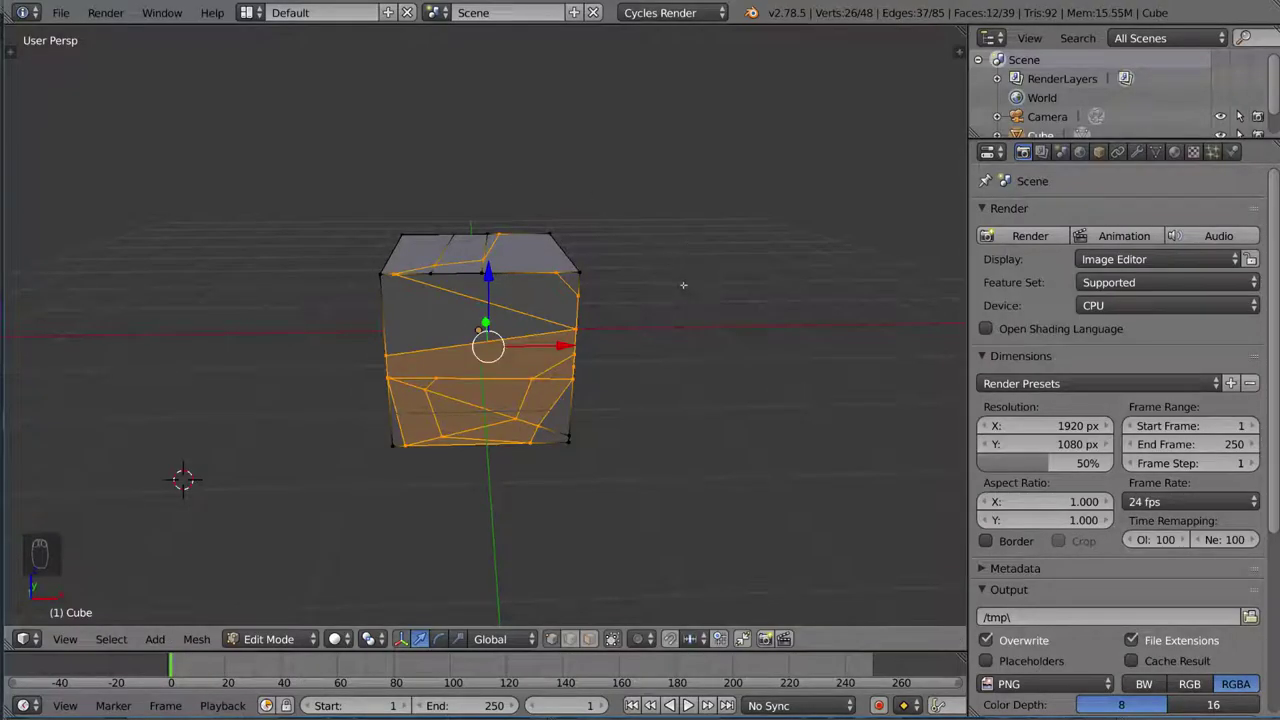
Inspect the cuts around the cube, clear the selection and try moving one vertex of the lower cut outline.
middle_drag(679, 285, 371, 309)
scroll(560, 263, up, 3)
scroll(663, 243, down, 3)
middle_drag(750, 298, 474, 299)
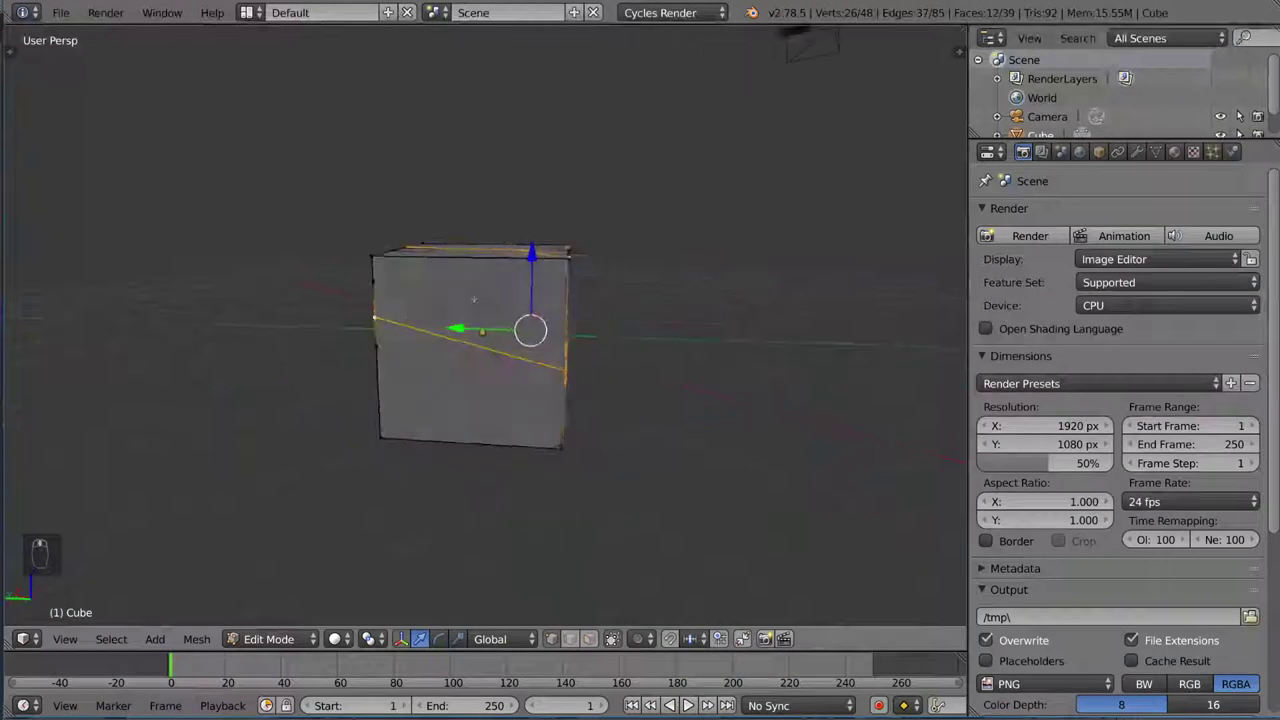
middle_drag(666, 294, 514, 373)
key(a)
key(g)
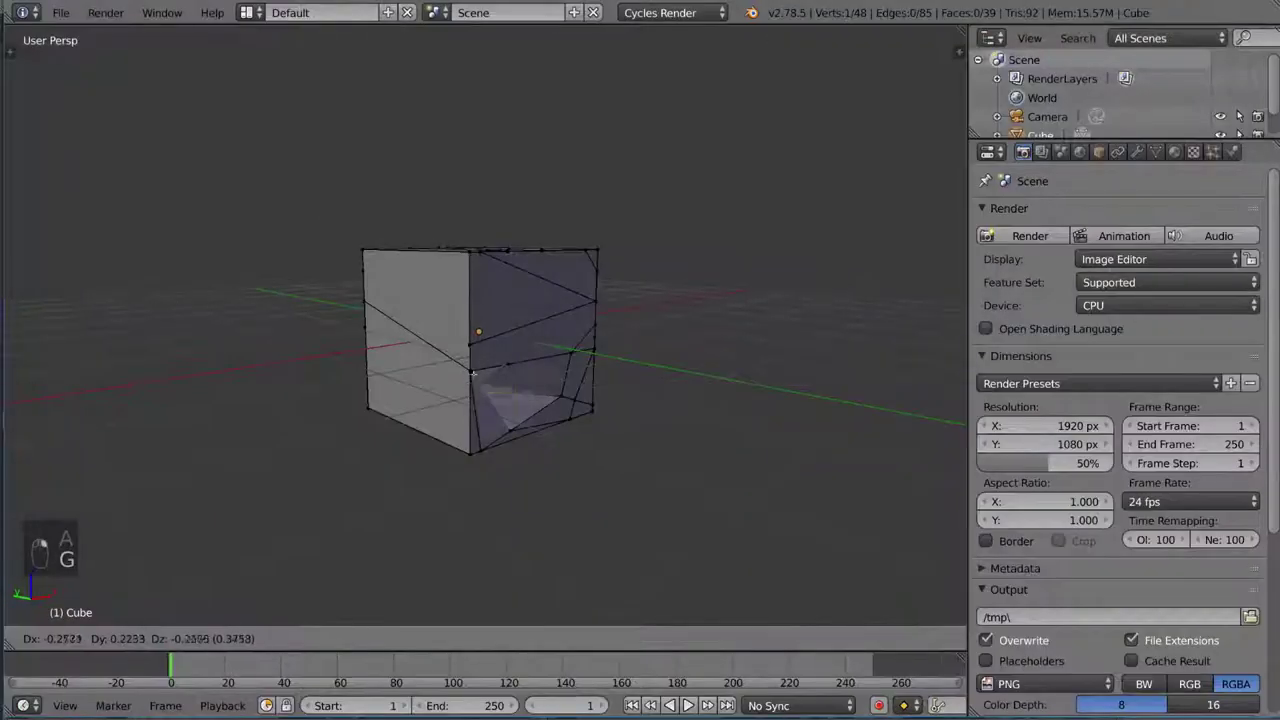
click(546, 354)
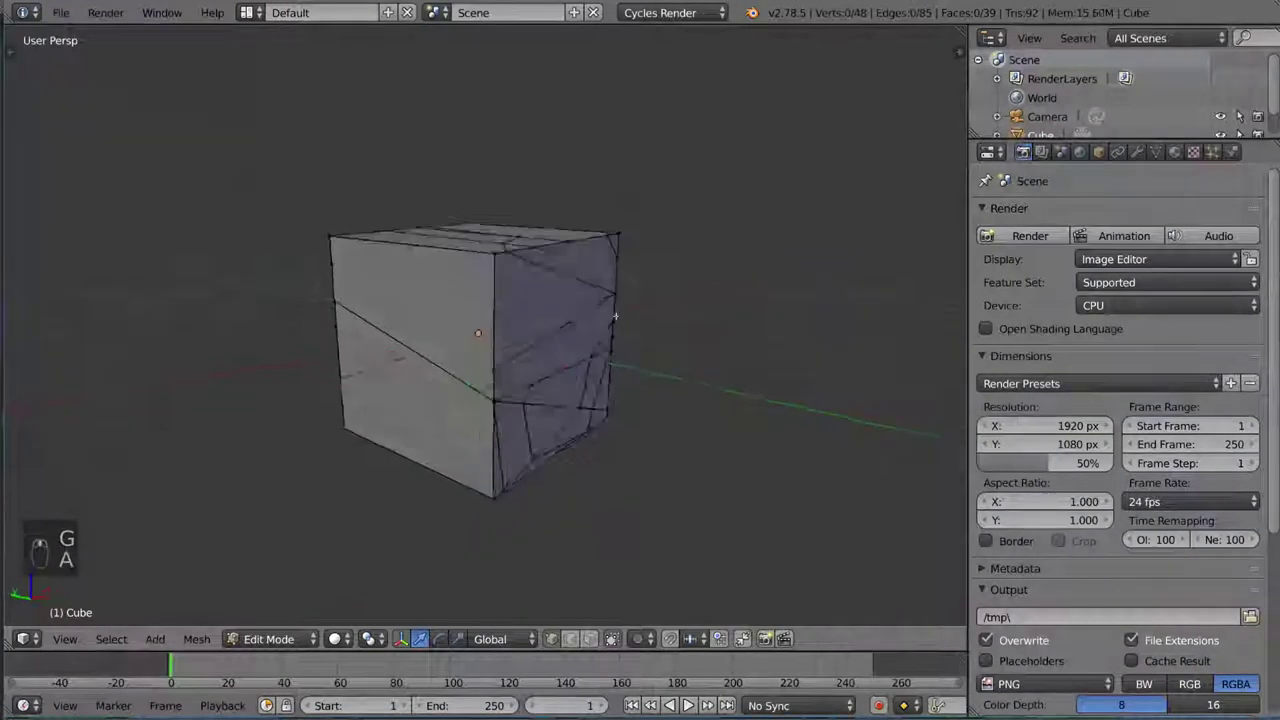